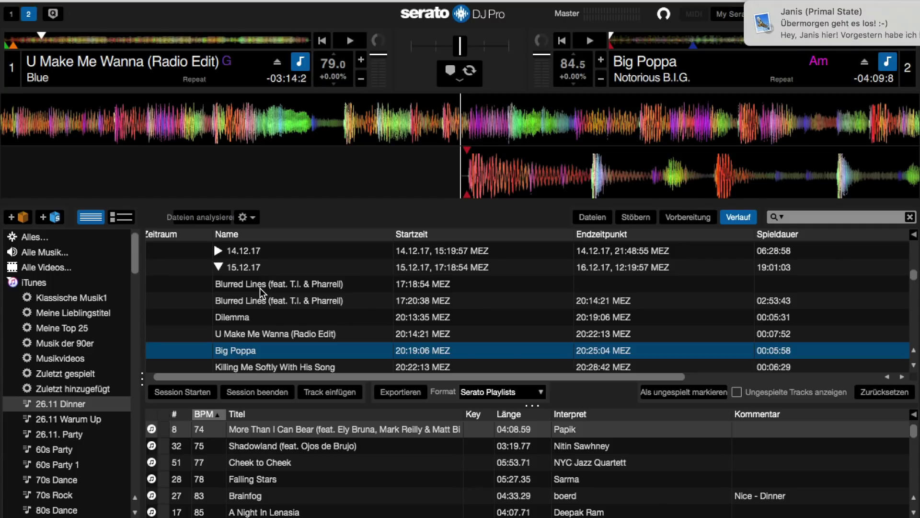
Dismiss the desktop notifications that cover the header.
click(876, 18)
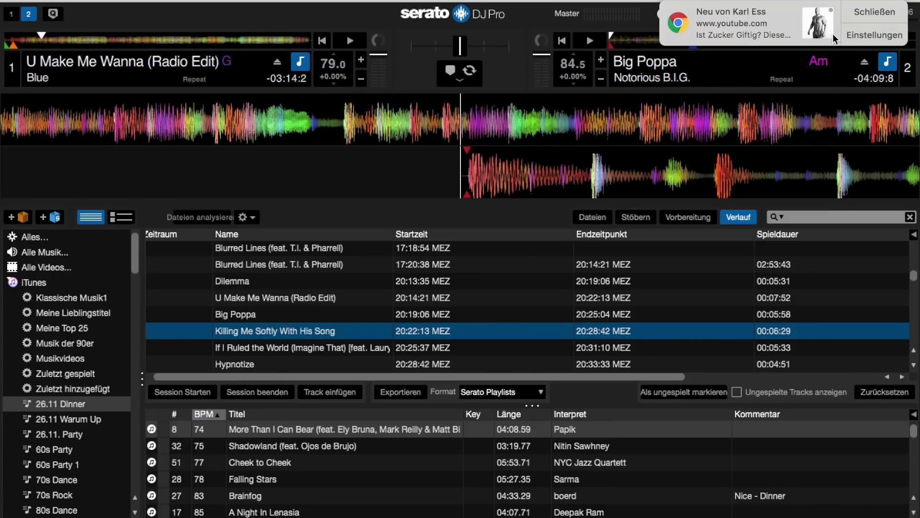
click(856, 14)
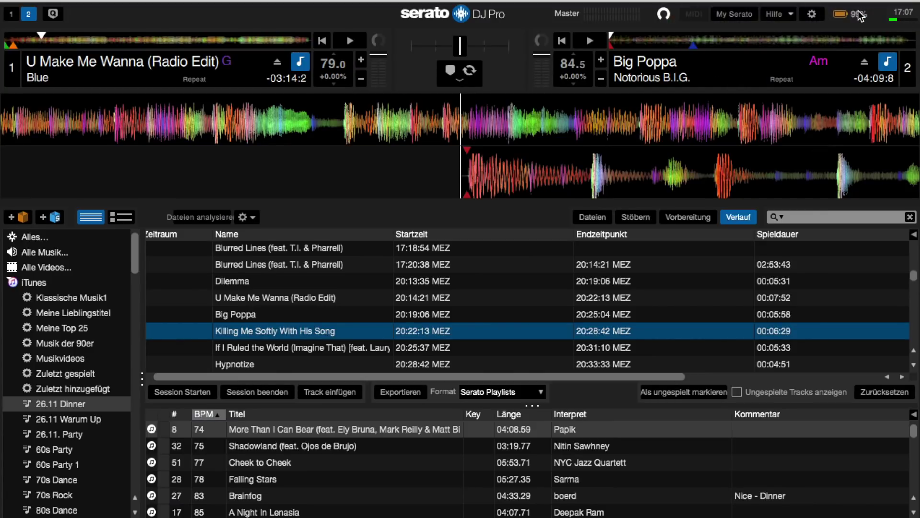
Step through the 15.12.17 history from If I Ruled the World to Heads Will Roll and play the latter on deck 1.
click(315, 347)
key(Down)
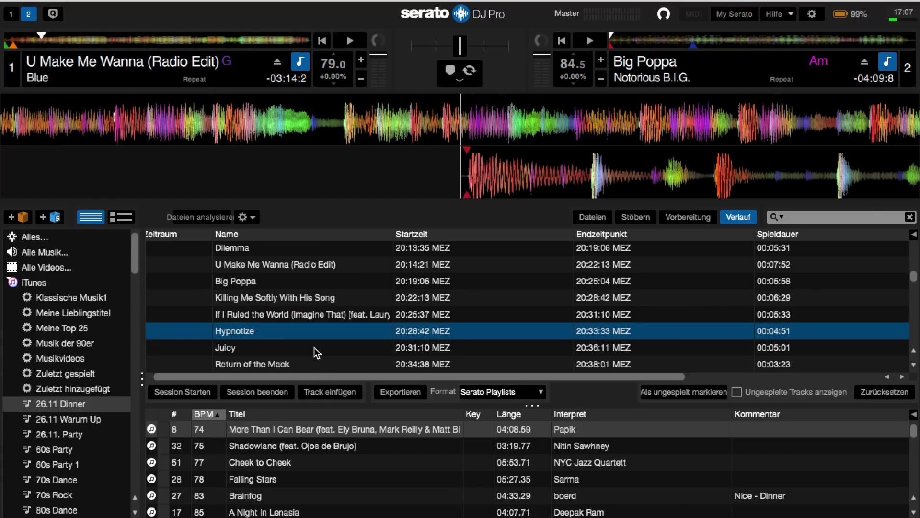
key(Down)
key(Down)
key(Down)
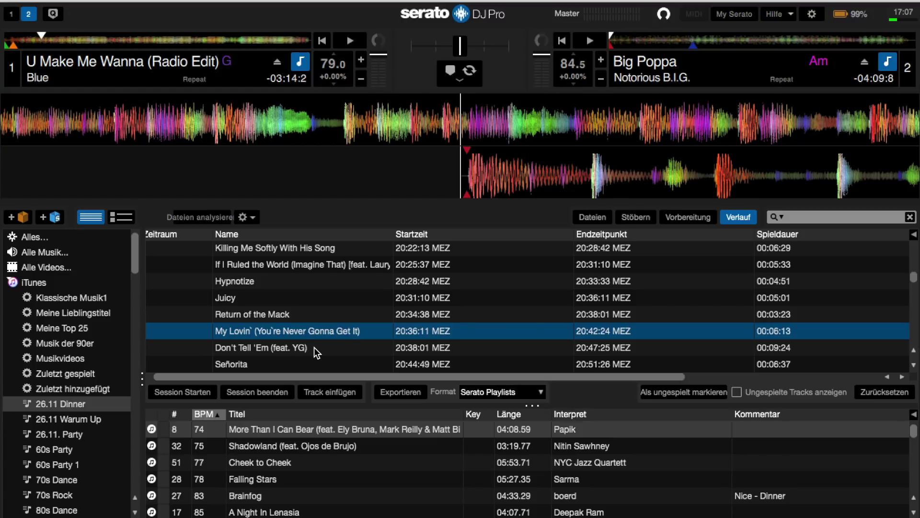
key(Down)
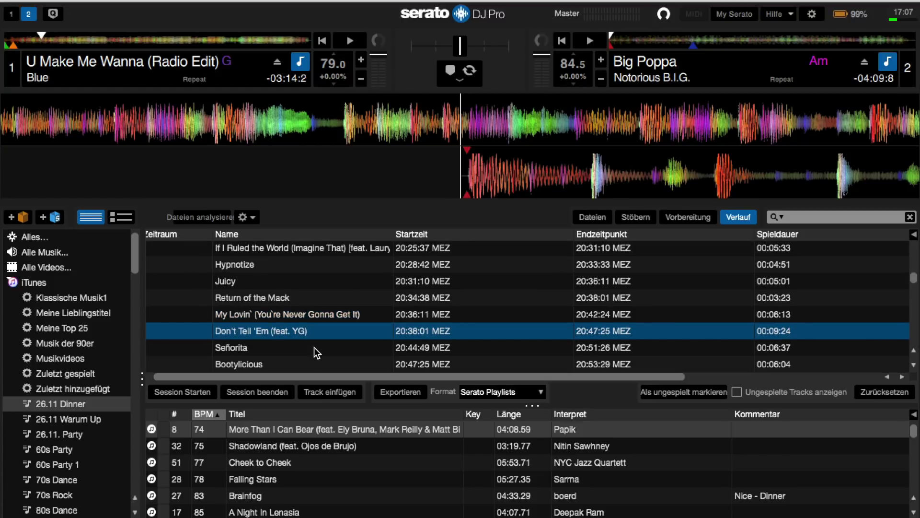
key(Down)
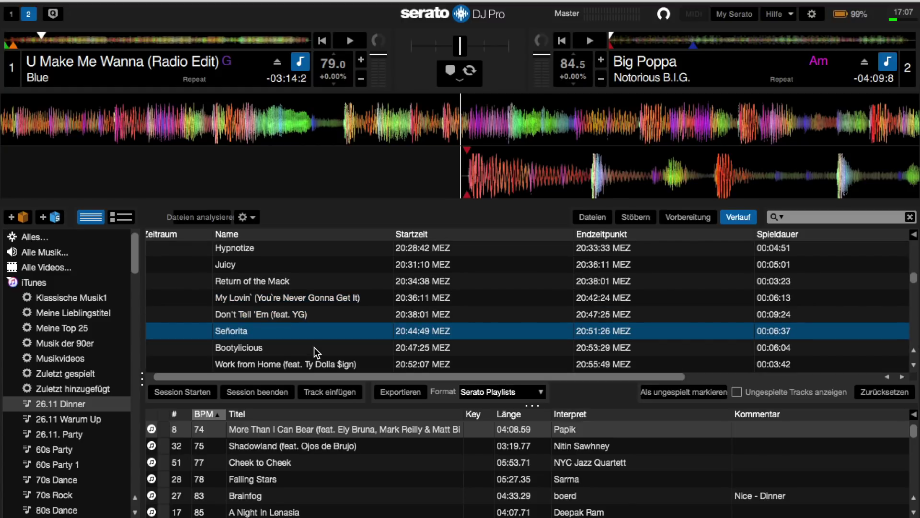
key(Down)
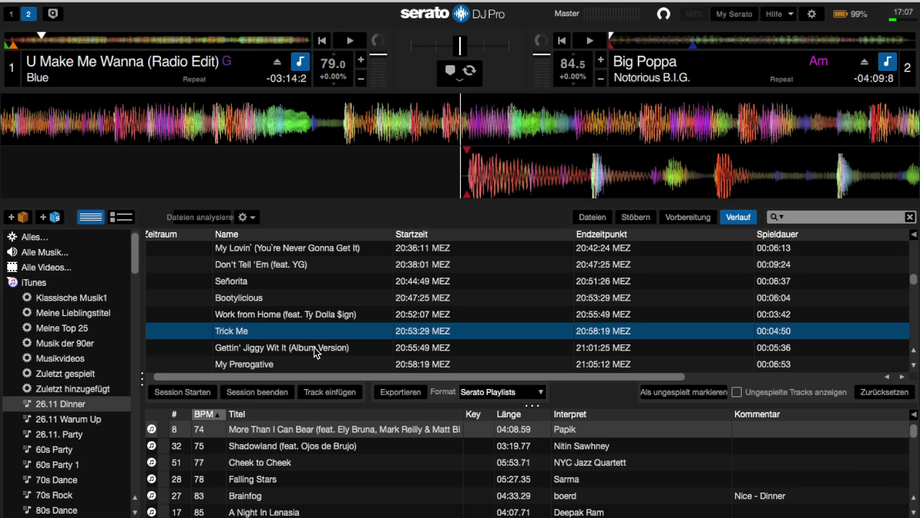
key(Down)
key(Down)
key(Down)
key(Down)
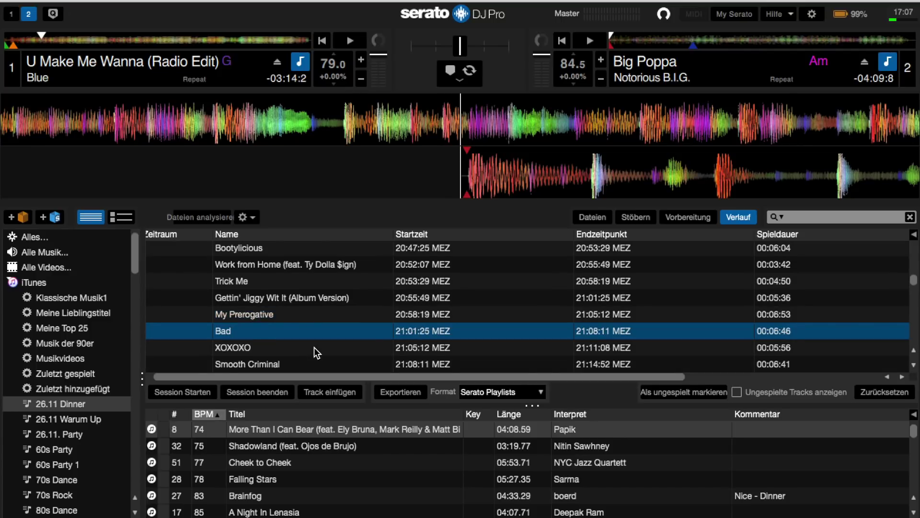
key(Down)
key(Down)
key(Down)
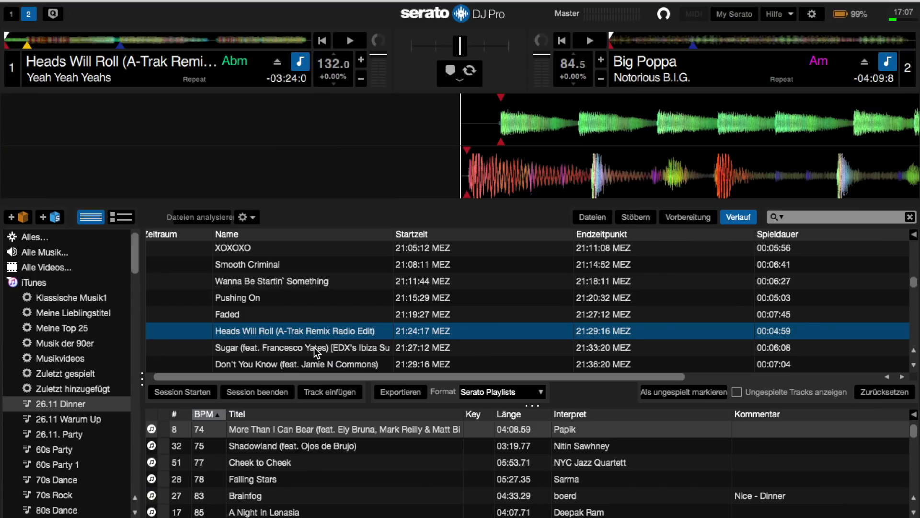
key(w)
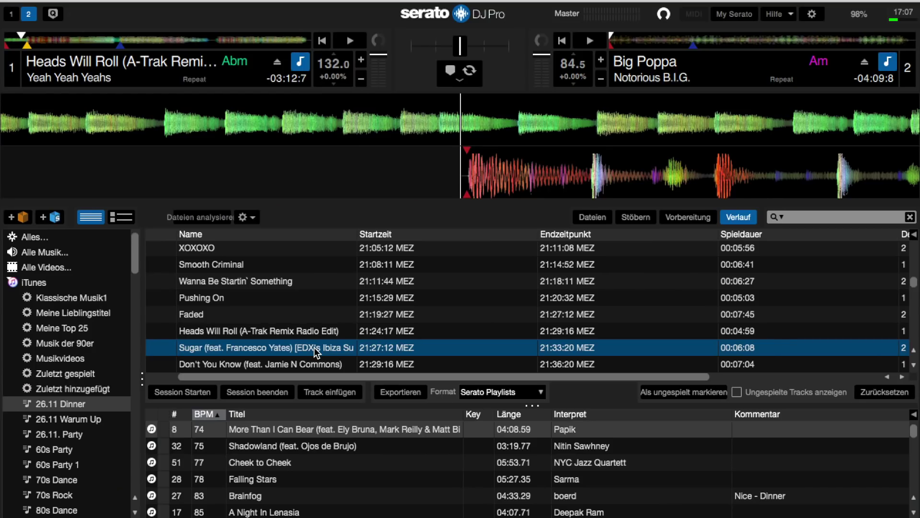
Load Robin Schulz's Sugar onto deck 2 and play it from around its blue cue point with the system volume raised.
key(shift+Right)
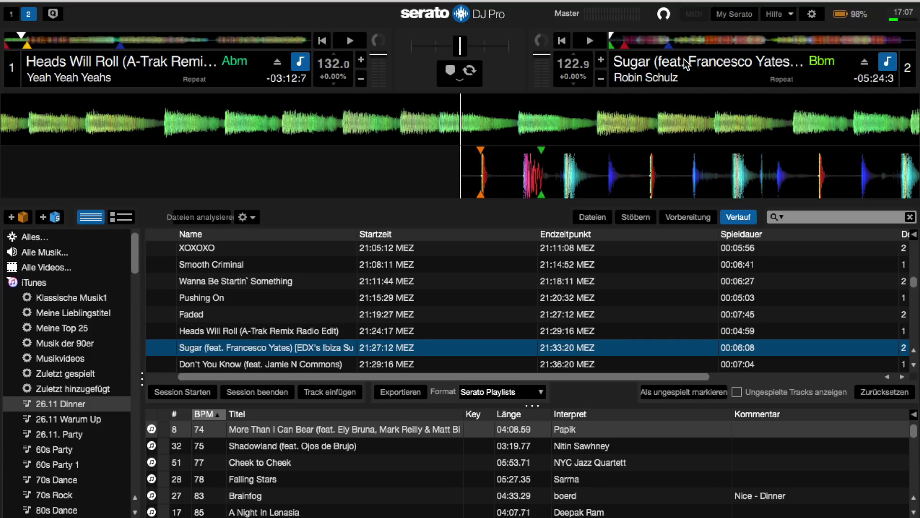
click(668, 42)
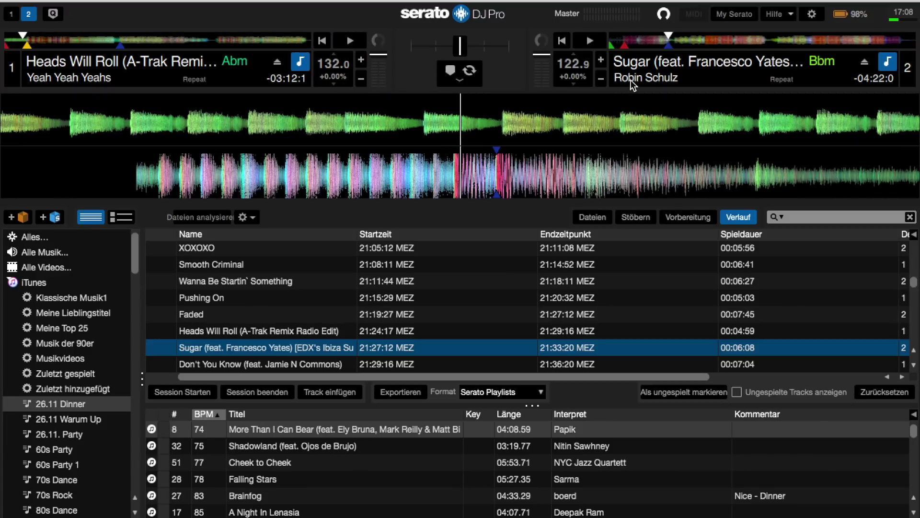
click(593, 39)
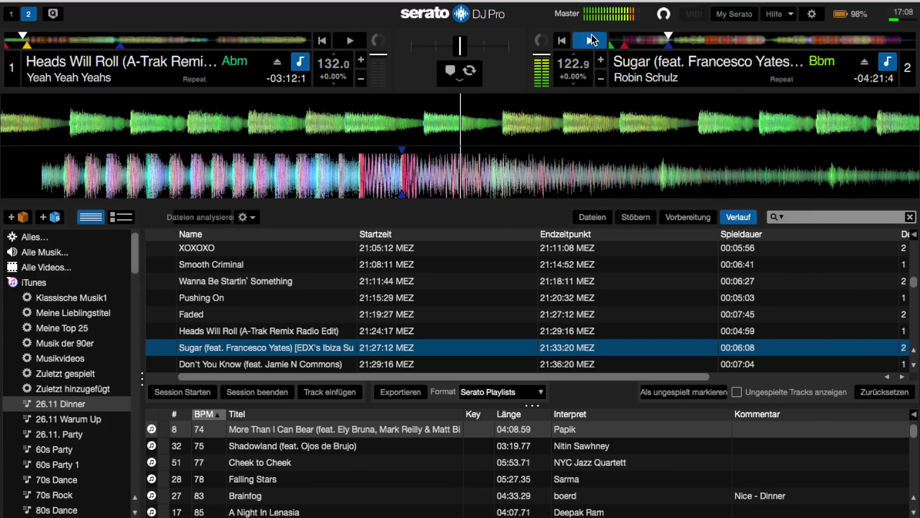
key(XF86AudioRaiseVolume)
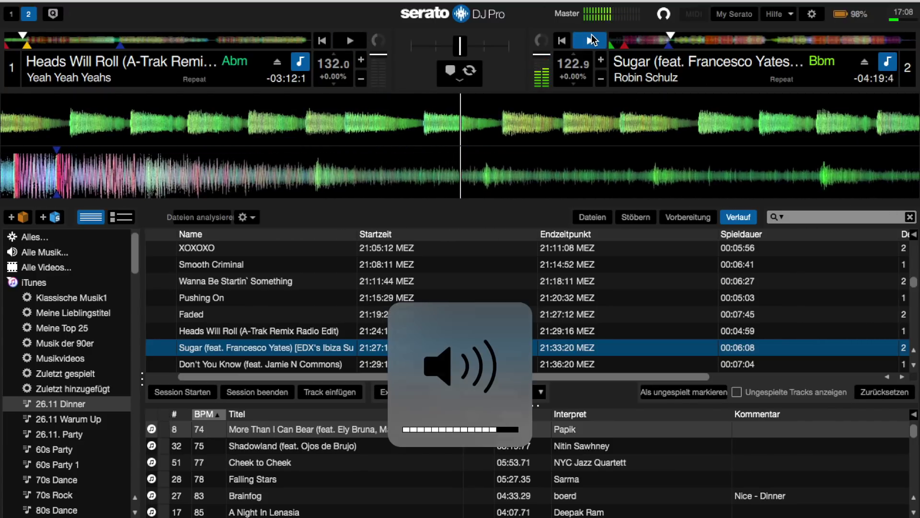
key(XF86AudioRaiseVolume)
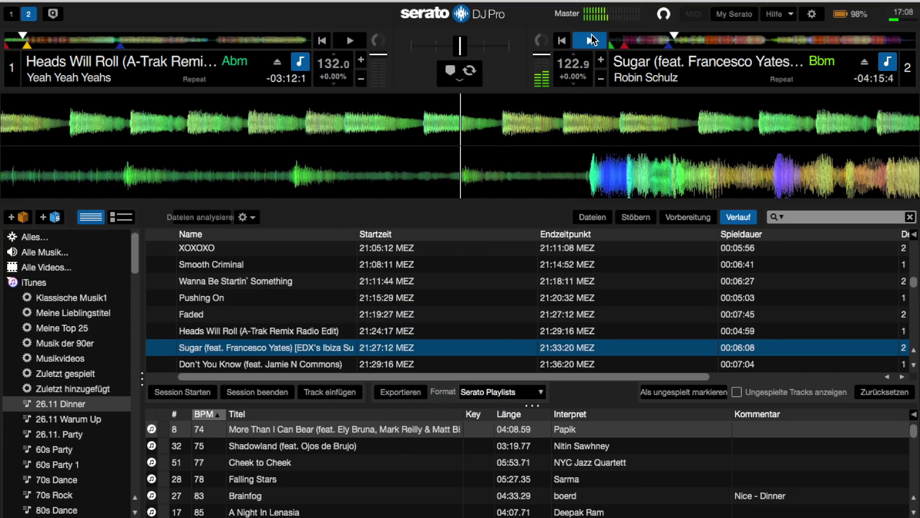
key(XF86AudioRaiseVolume)
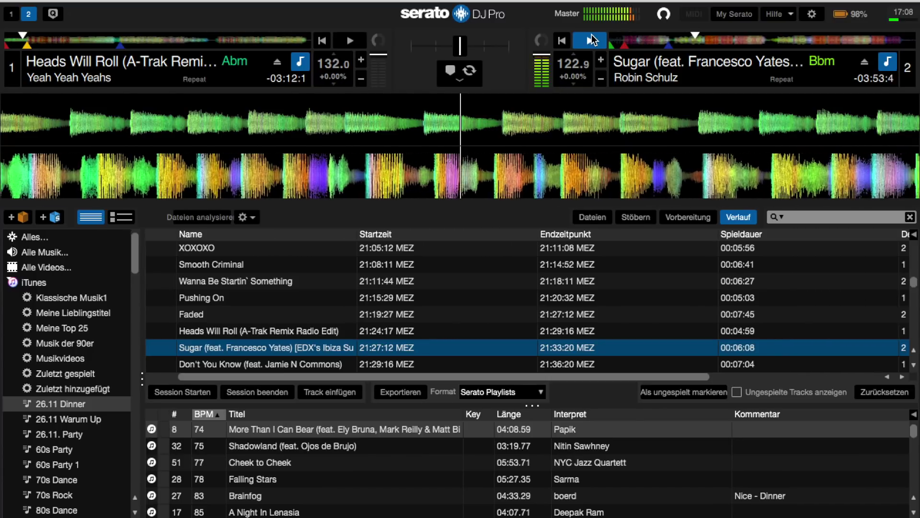
Play Heads Will Roll on deck 1 over the running Sugar track, and stop both decks.
key(w)
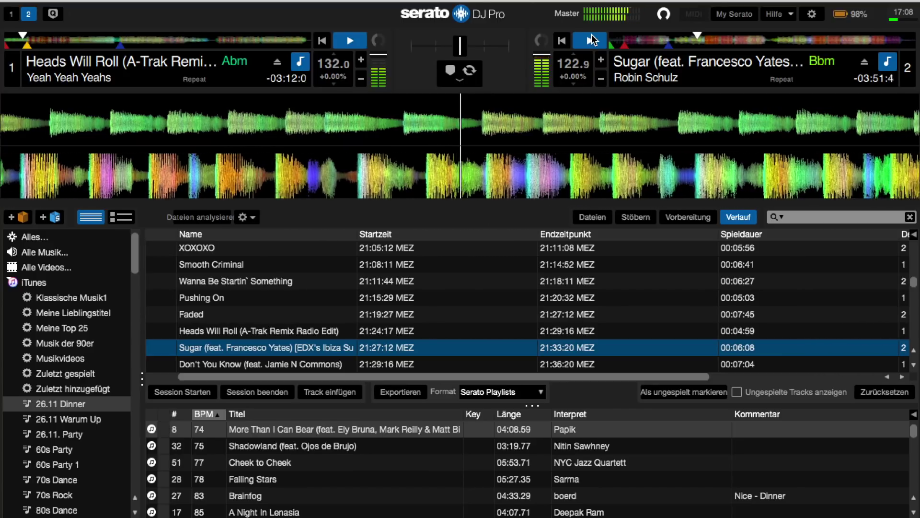
key(w)
click(587, 40)
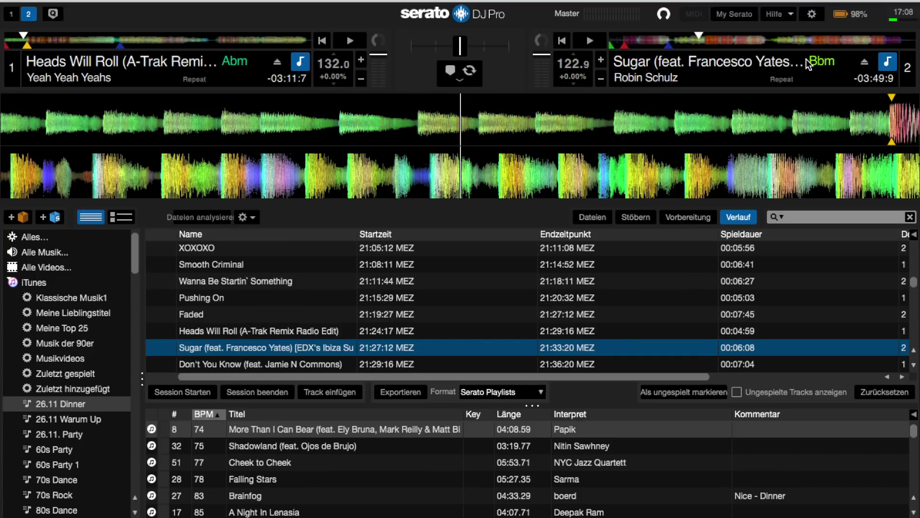
Load Don't You Know (feat. Jamie N Commons) onto deck 1, listen to its intro and stop it.
scroll(384, 337, down, 2)
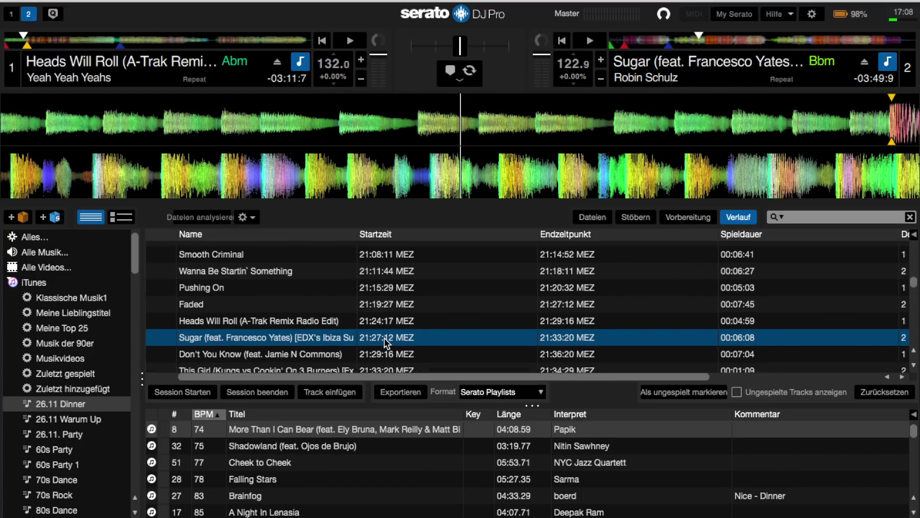
click(326, 337)
key(shift+Left)
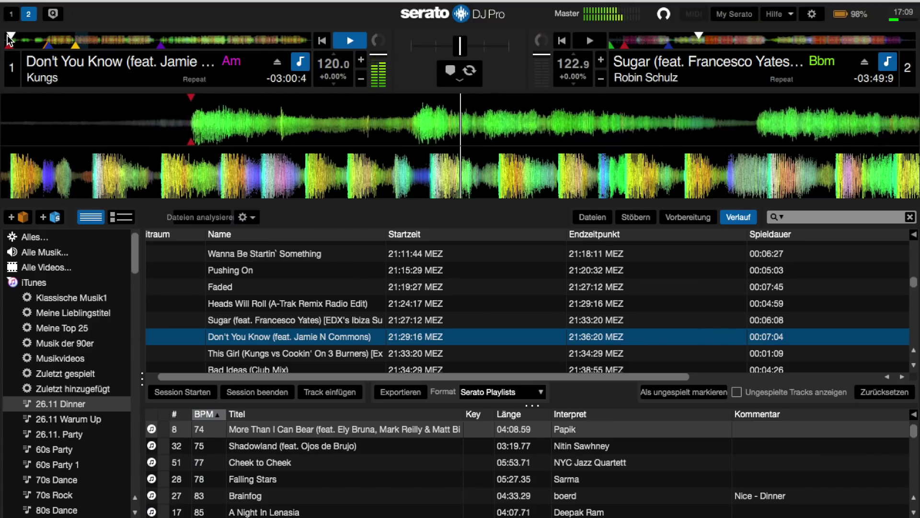
key(space)
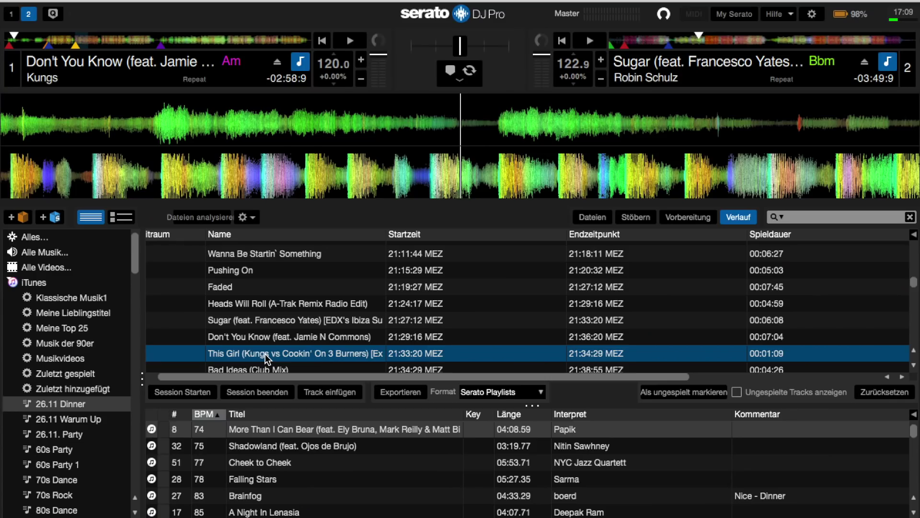
Continue down the session history past This Girl and select Bad Ideas (Club Mix).
scroll(266, 354, down, 2)
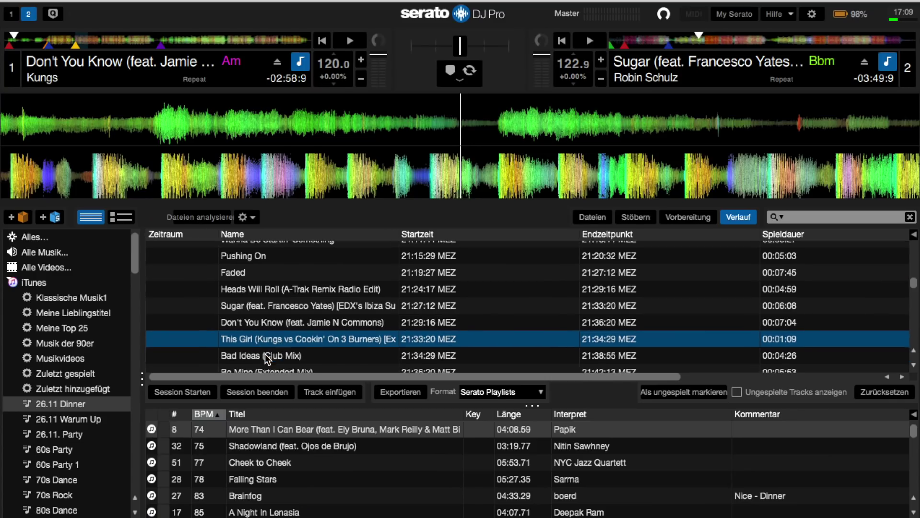
scroll(266, 354, down, 2)
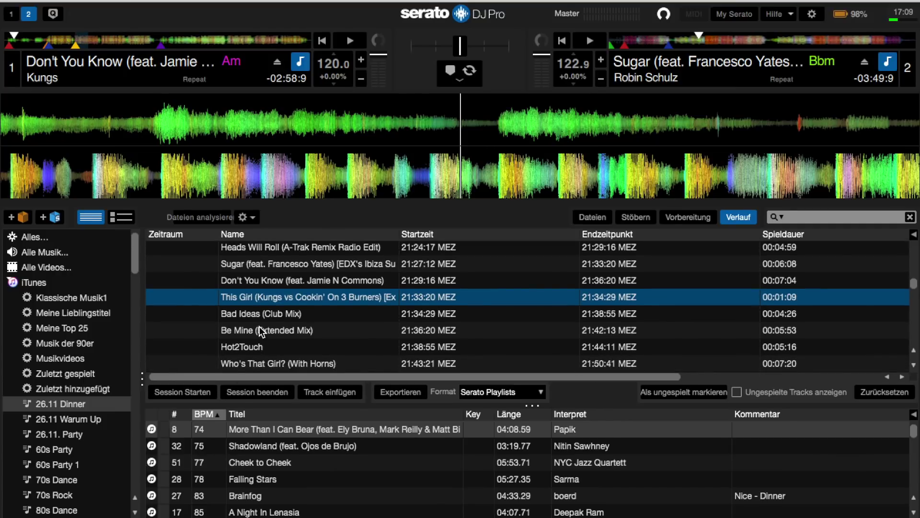
click(263, 310)
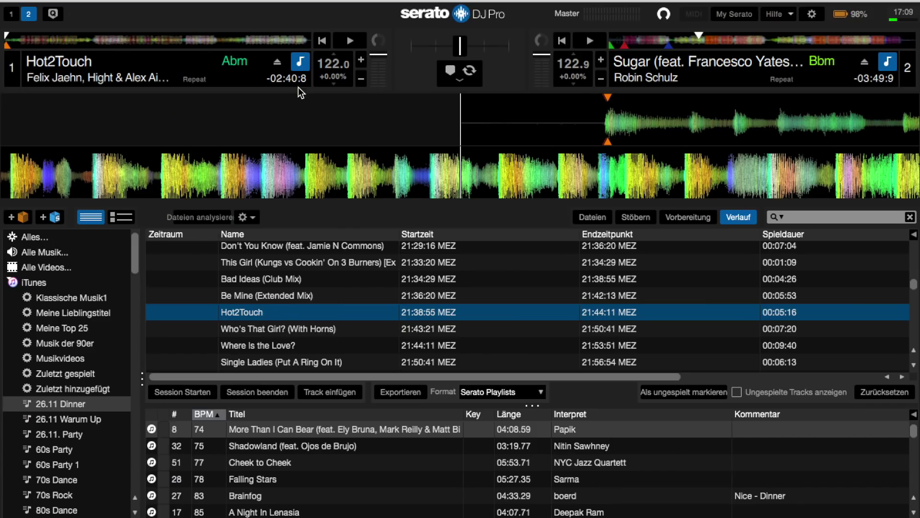
Cue Hot2Touch near its end on deck 1 and play Who's That Girl? (With Horns) on deck 2 from just before its green cue point.
click(298, 41)
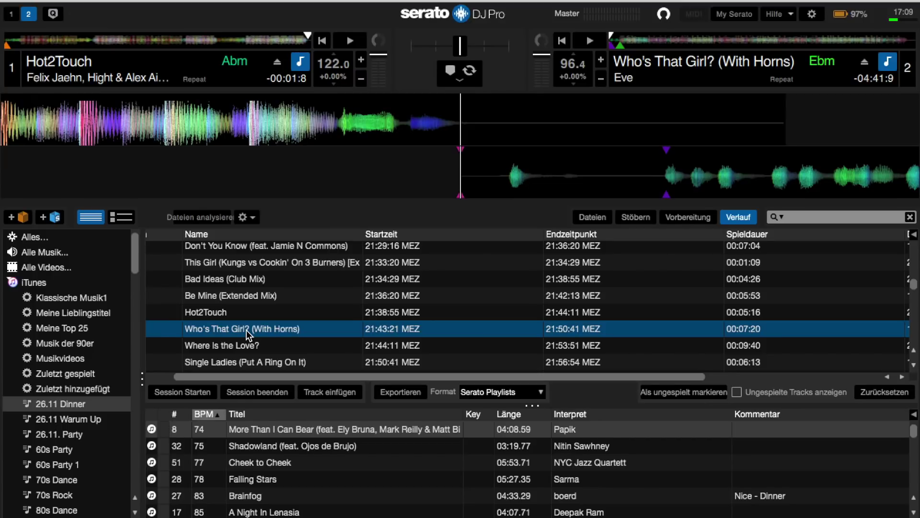
click(619, 42)
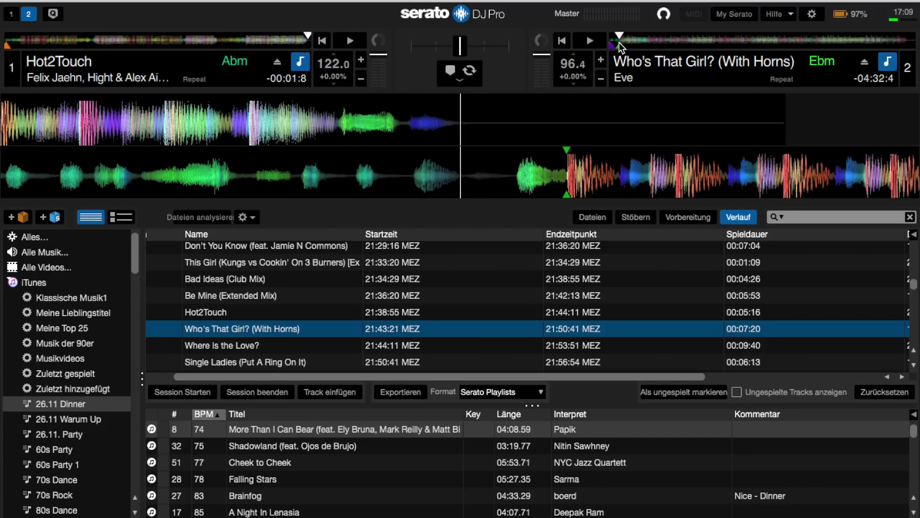
click(594, 45)
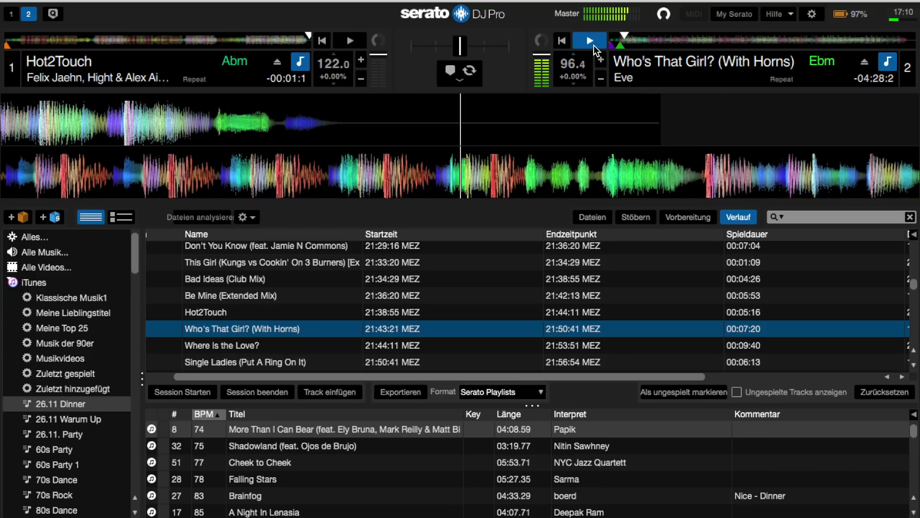
Load Where Is the Love? onto deck 1, play it over the running deck 2 track, and stop both decks.
click(237, 345)
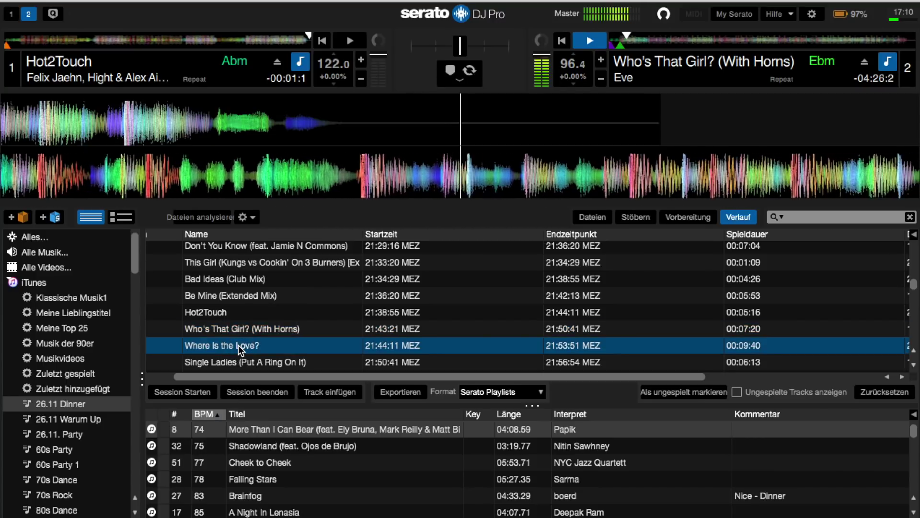
key(shift+Left)
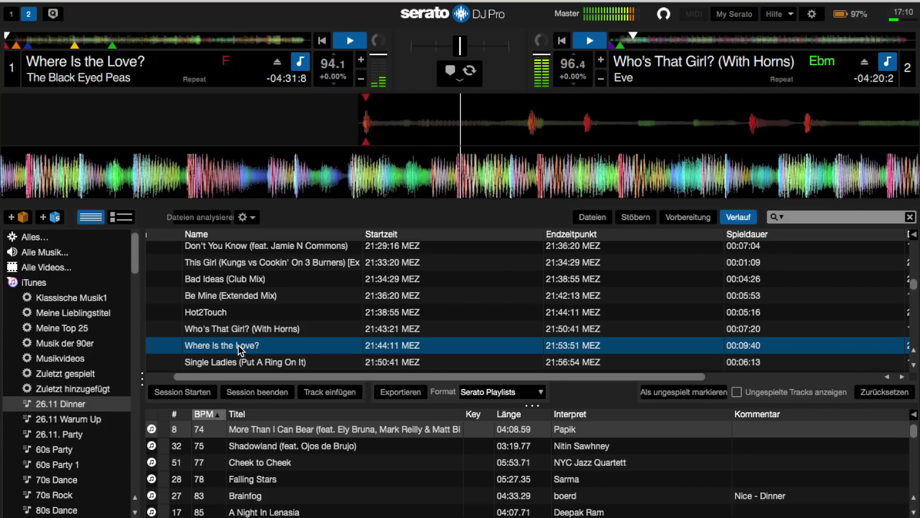
click(593, 39)
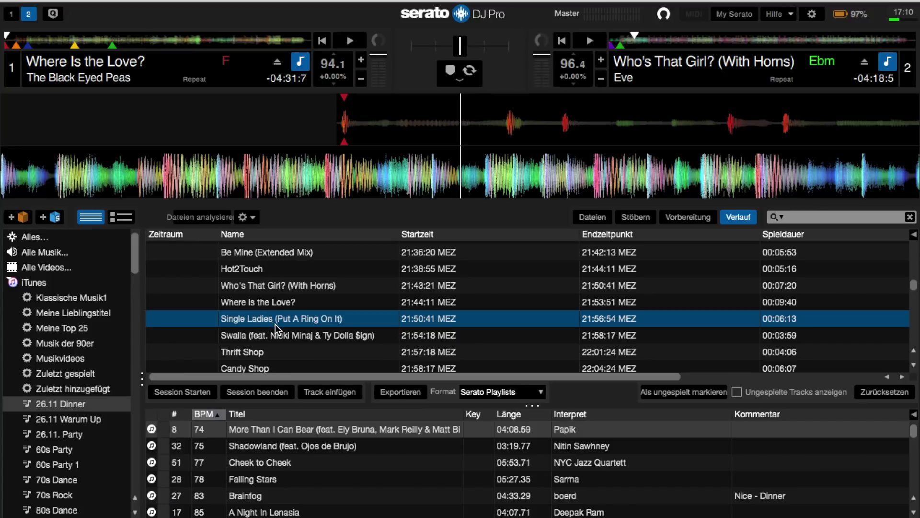
Review the following history entries from Swalla through Candy Shop and Talk Dirty to Cold Rock a Party.
click(281, 328)
scroll(281, 329, down, 1)
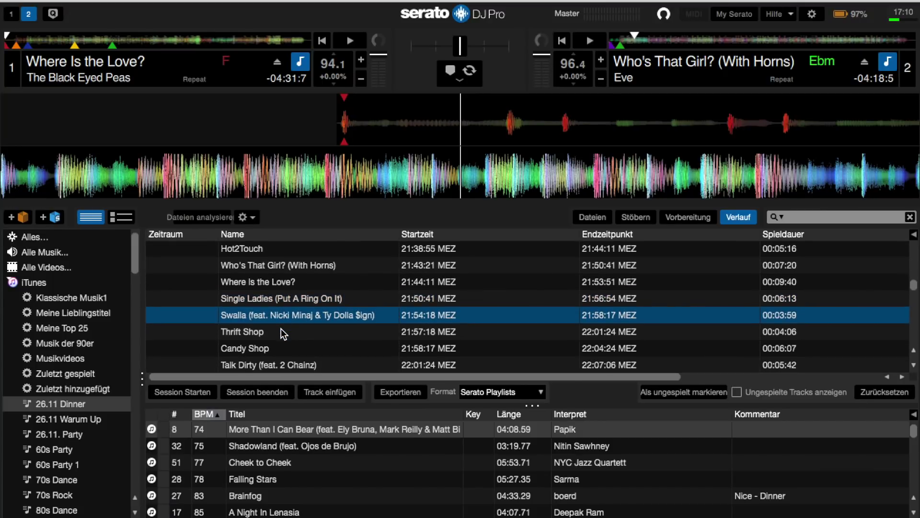
scroll(281, 329, down, 2)
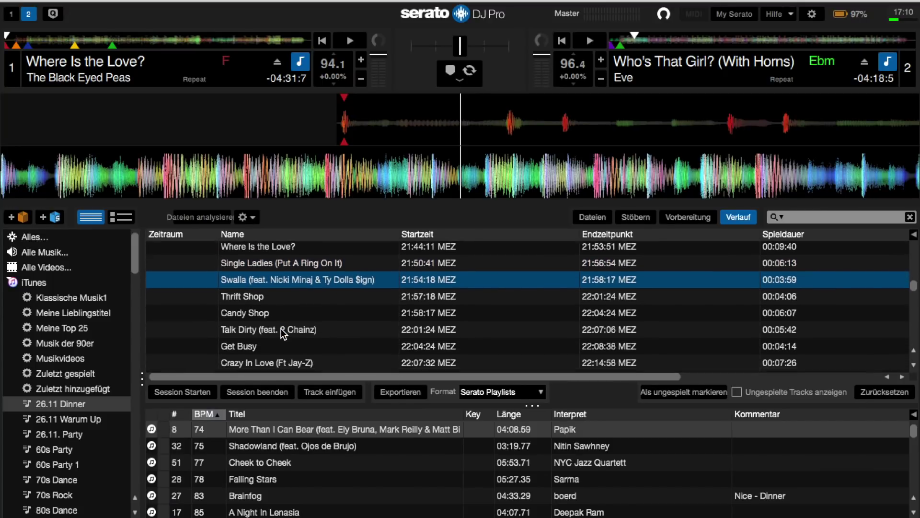
click(270, 314)
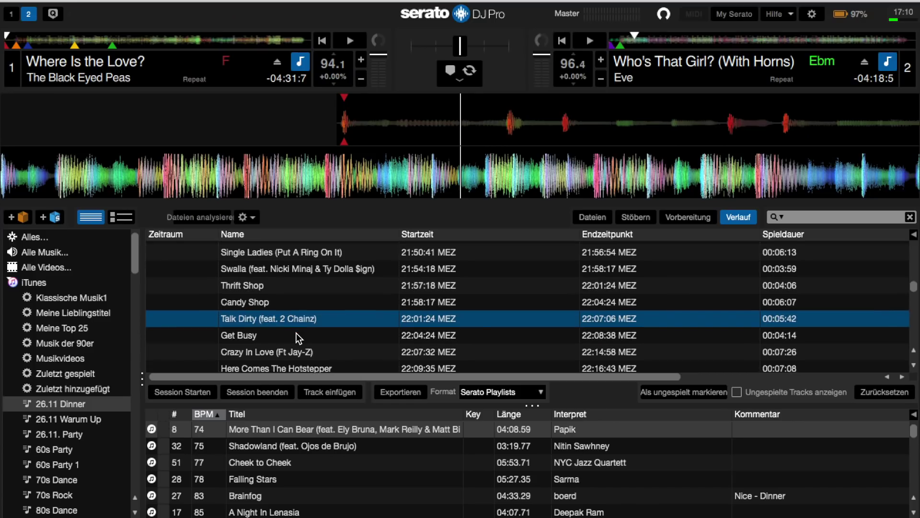
scroll(295, 333, down, 1)
scroll(296, 334, down, 3)
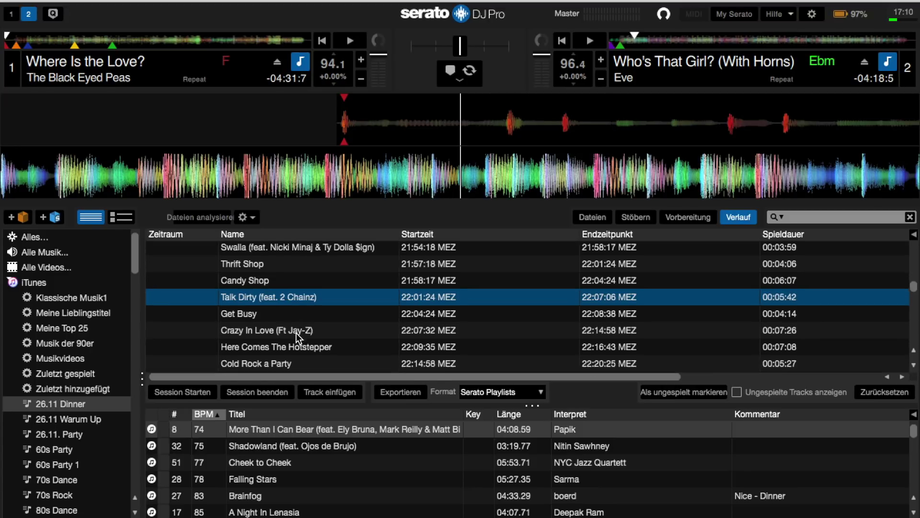
scroll(296, 333, down, 1)
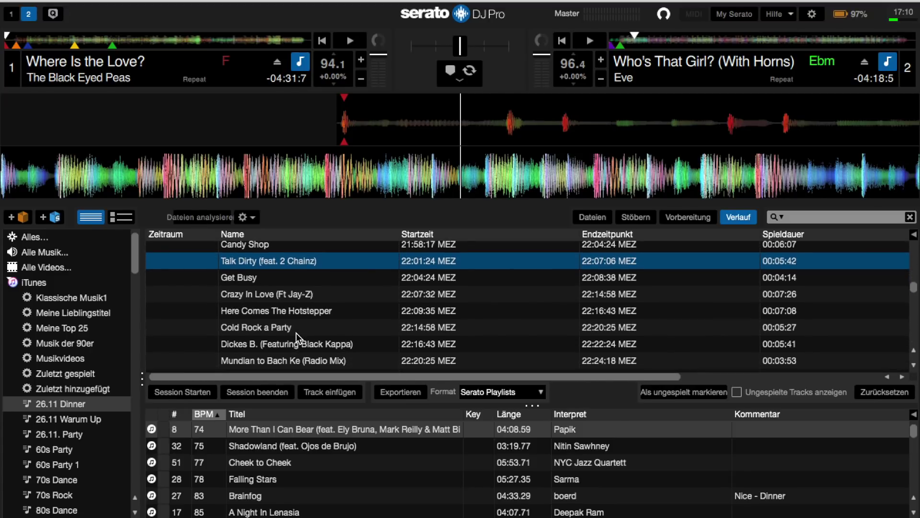
Load Cold Rock a Party onto deck 1 and play it.
click(277, 327)
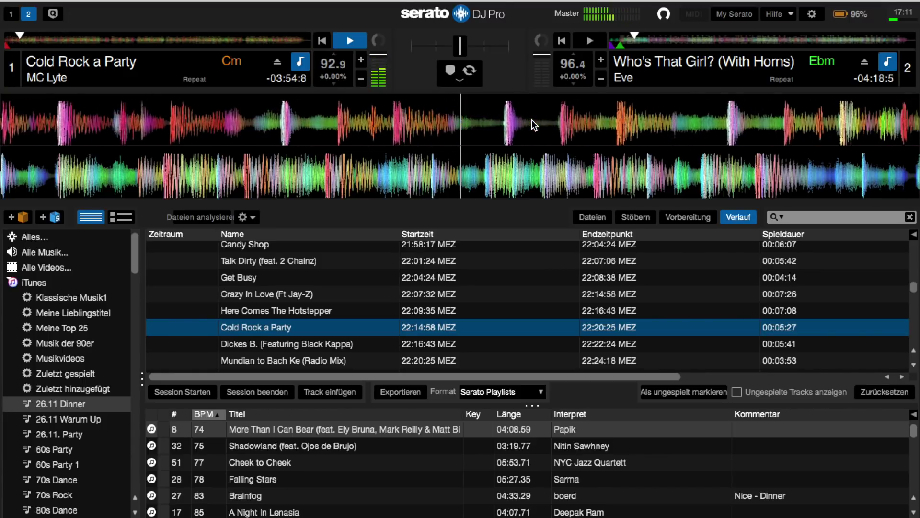
scroll(413, 259, down, 3)
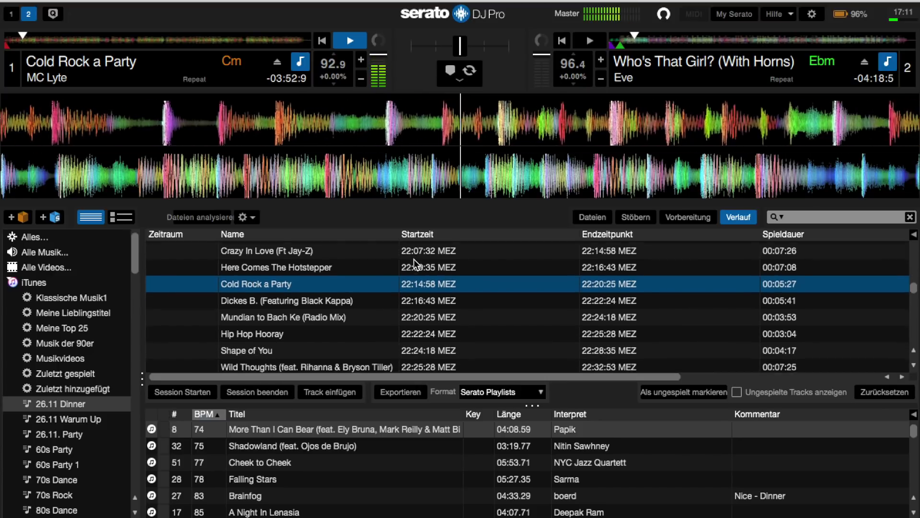